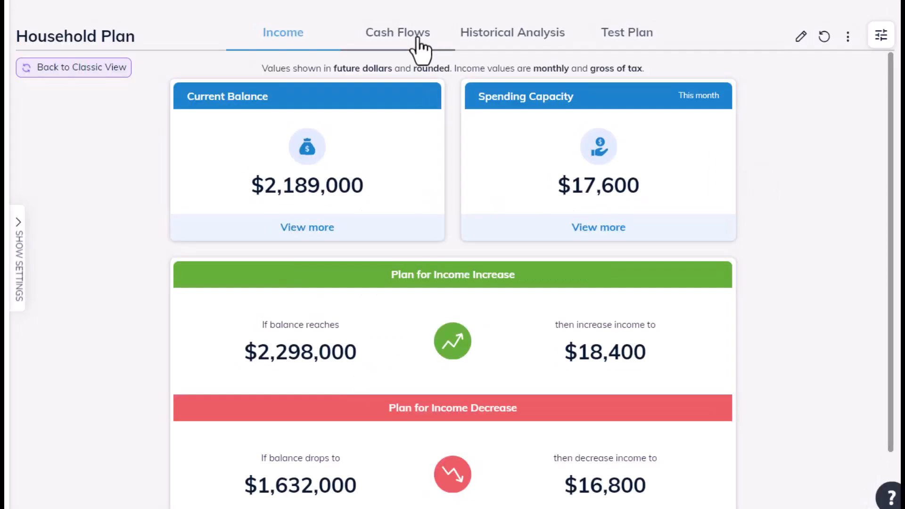
Step: Review the income sourcing chart in the household plan's cash flows
click(414, 35)
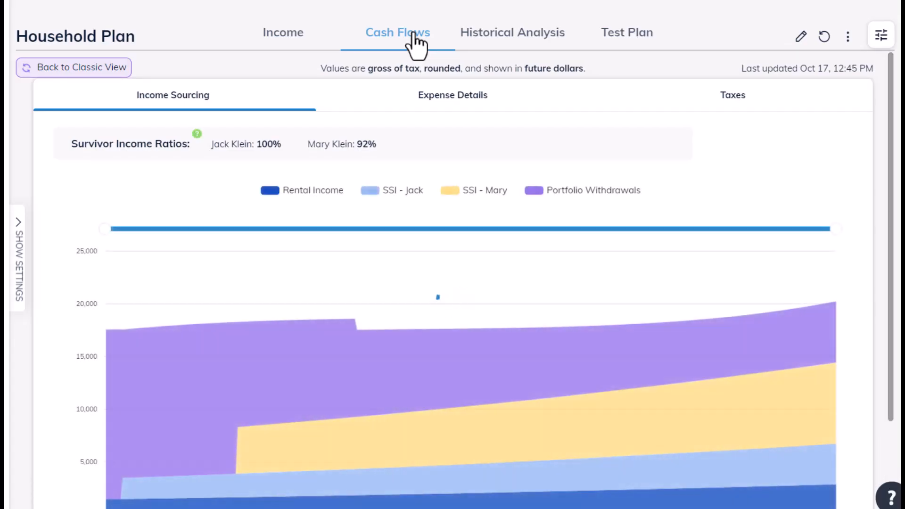
scroll(425, 100, down, 2)
scroll(425, 100, up, 1)
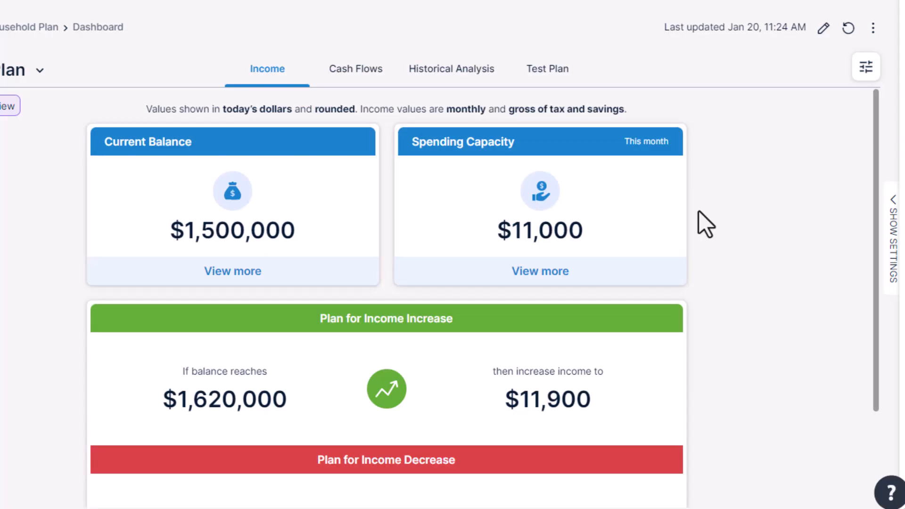
Step: Set the household plan's portfolio legacy goal to $500,000, save it, and hide the plan settings
click(894, 235)
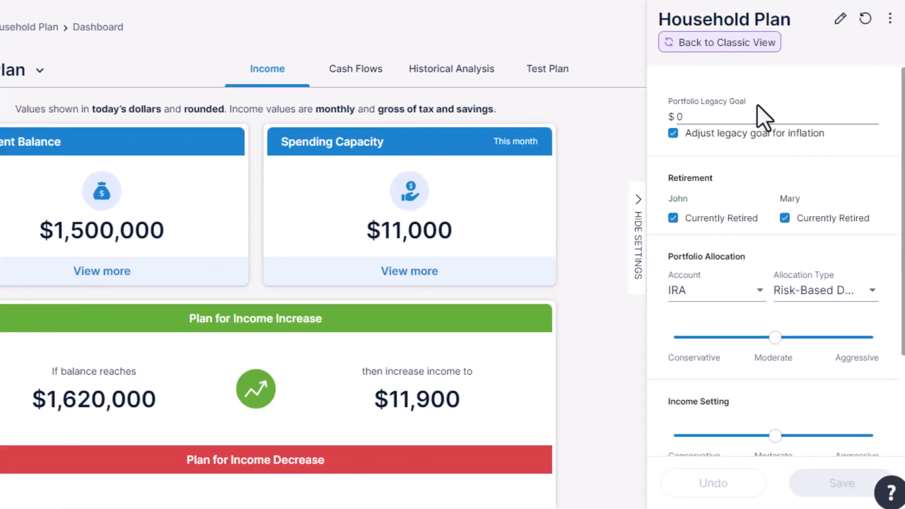
text(500,)
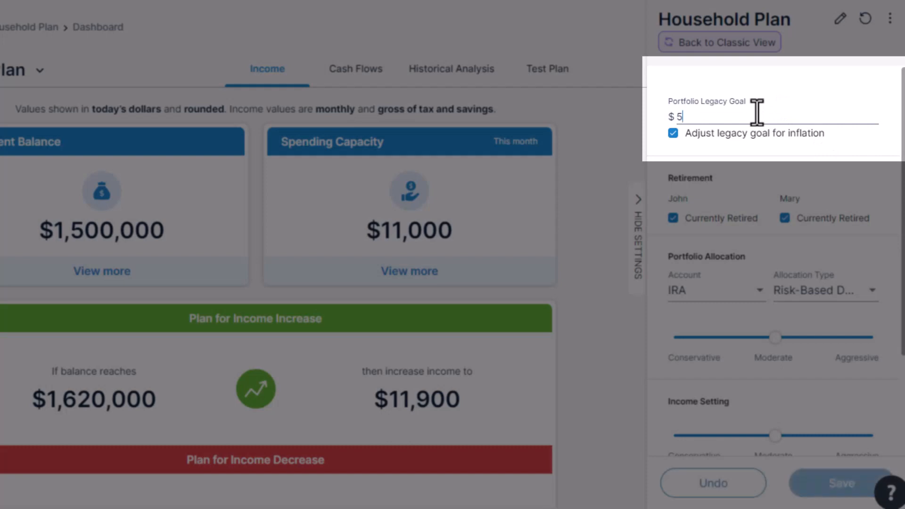
text(000)
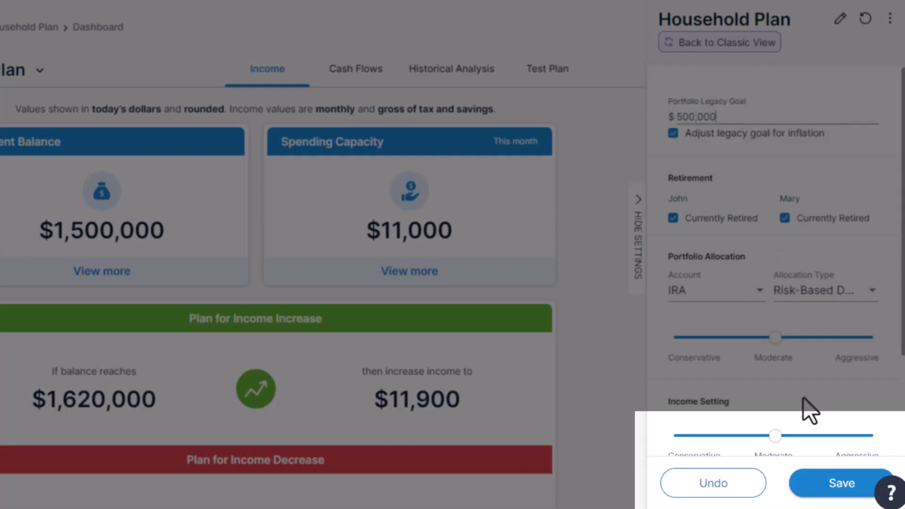
click(823, 483)
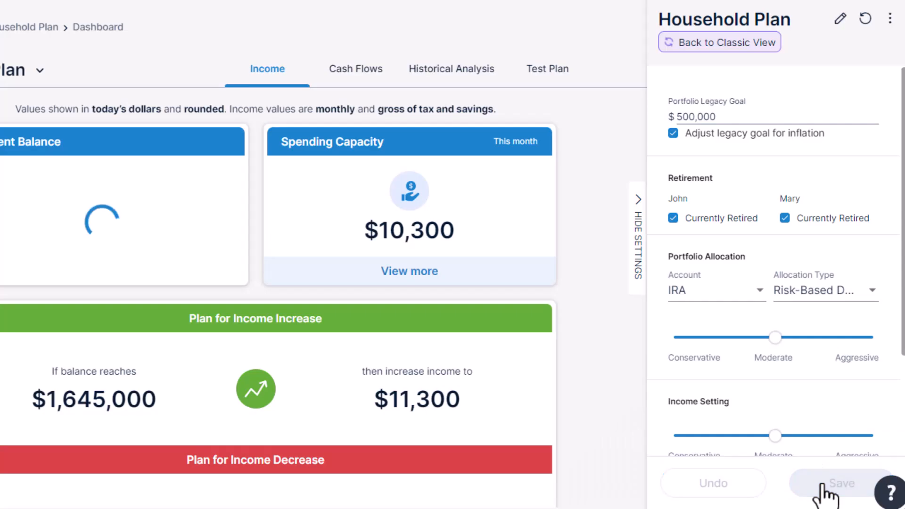
click(642, 275)
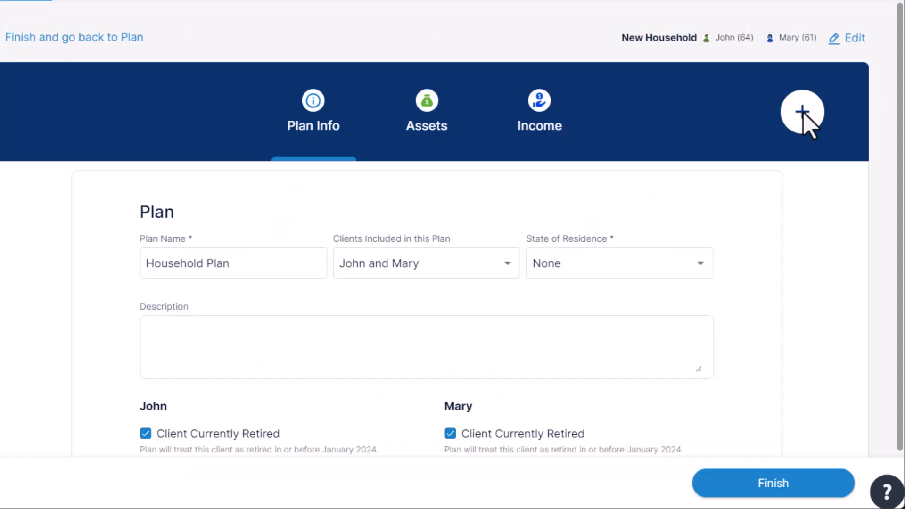
Step: Add a mortgage liability to the household plan with a $150,000 balance, $2,000 payment and 03/2030 end date
click(804, 114)
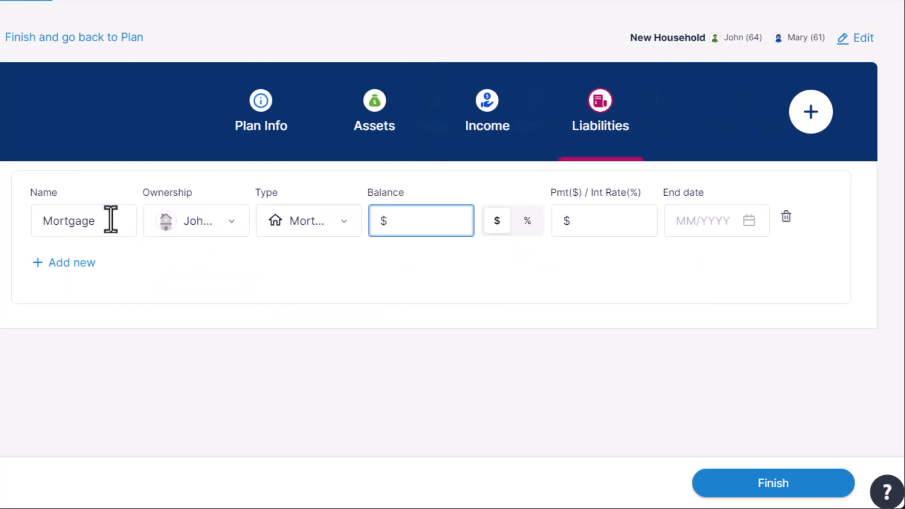
text(150000)
key(Tab)
text(2000)
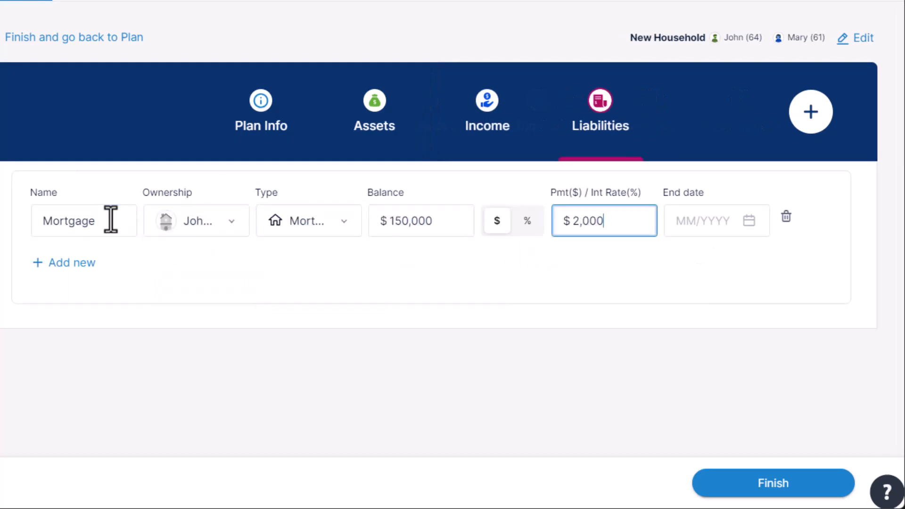
click(740, 228)
text(03/2030)
Step: Review the mortgage's detailed settings, including how its payments count as a plan expense, and save the liability
click(785, 216)
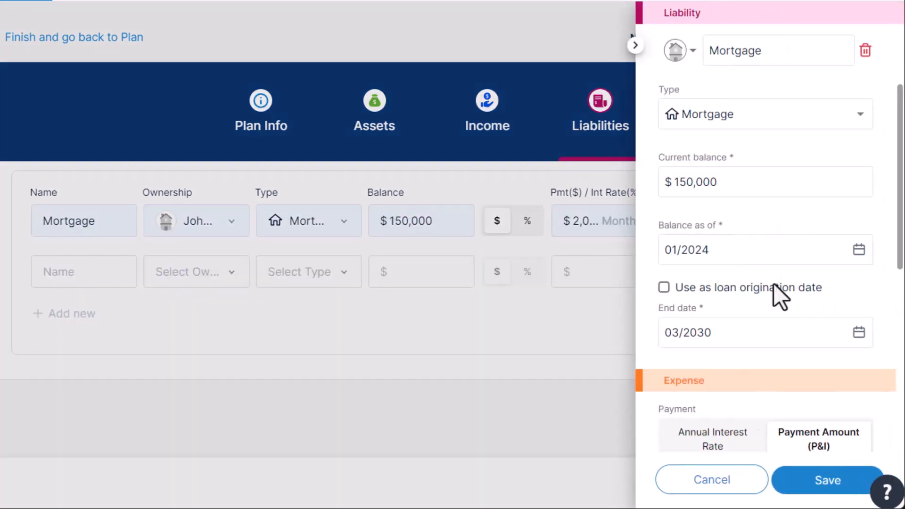
scroll(773, 284, down, 4)
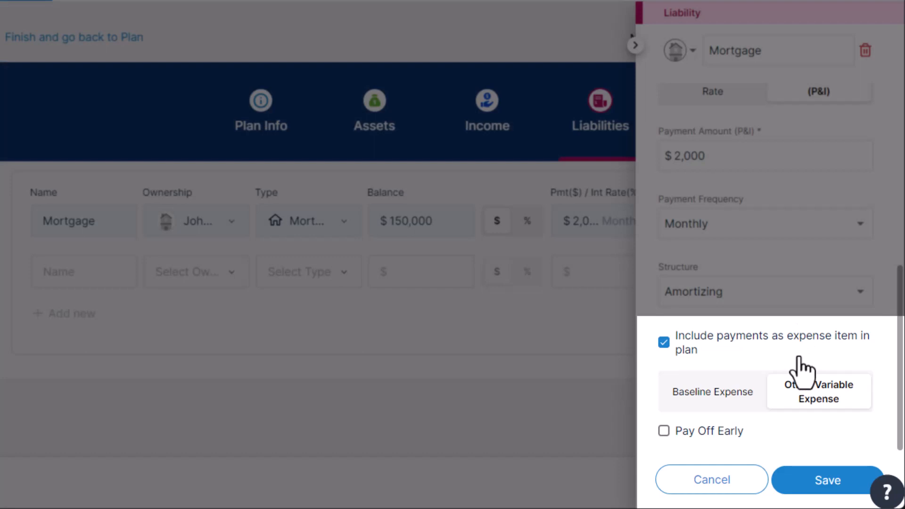
click(828, 484)
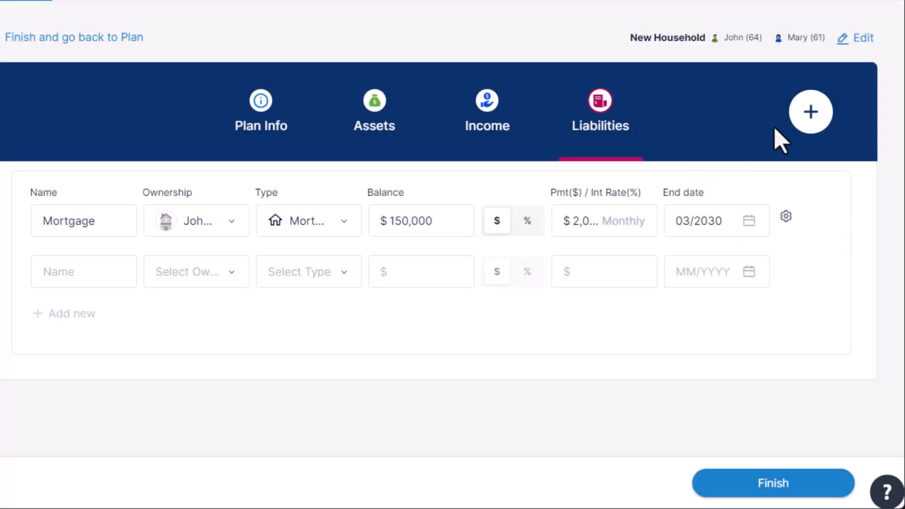
Step: Add an other/variable expense goal named "Gradnkids' college" owned jointly by both spouses
click(808, 116)
click(672, 115)
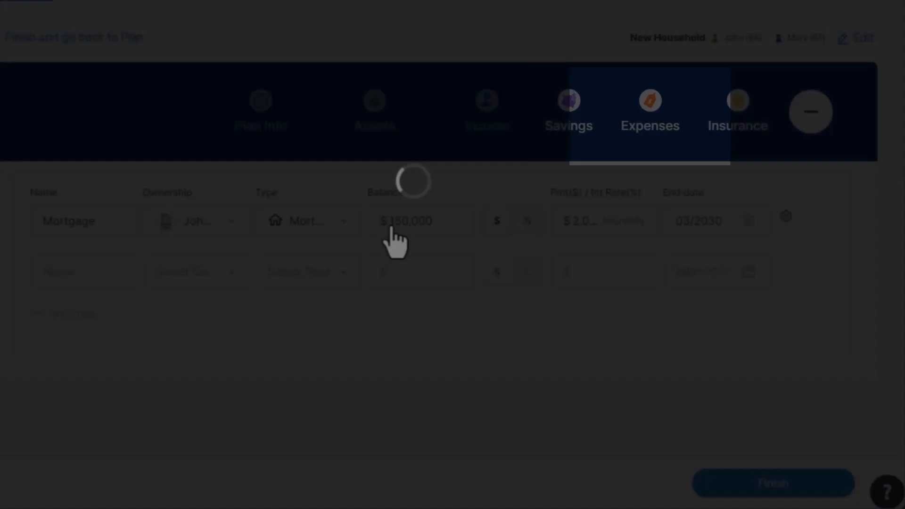
click(128, 348)
text(Gra)
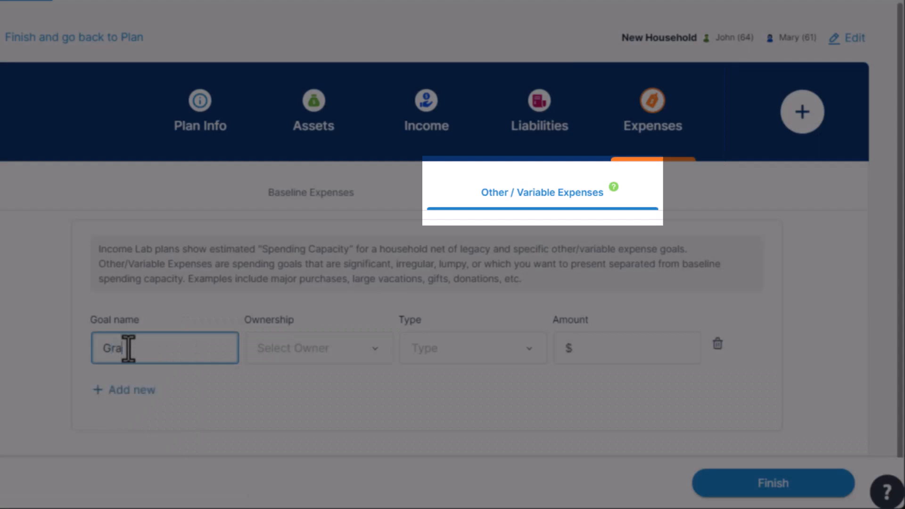
text(ndkids' college)
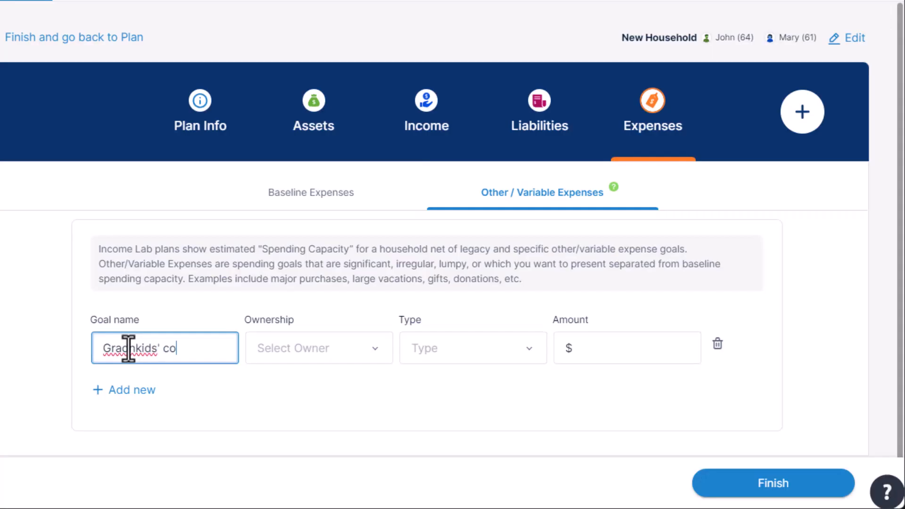
key(Tab)
key(Down)
key(Down)
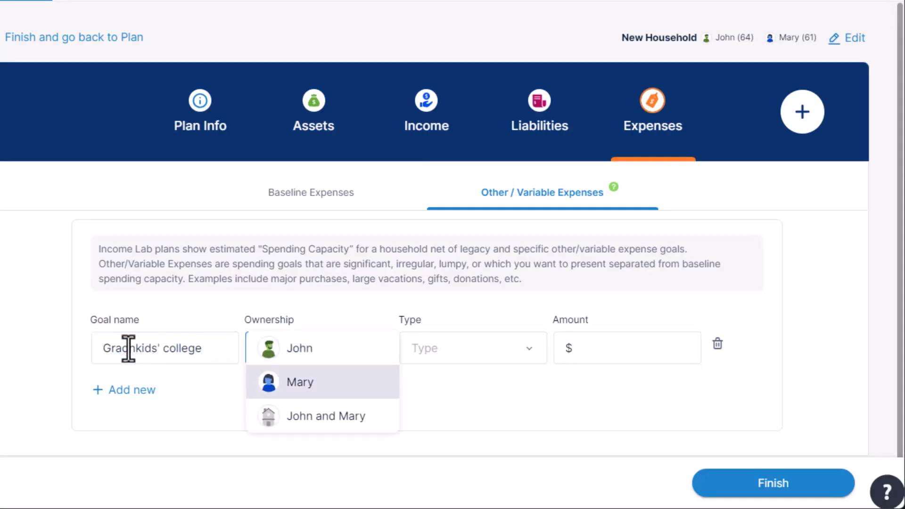
key(Tab)
Step: Set the college expense's type to Education and its amount to $1,000
key(Down)
key(Down)
key(Down)
key(Down)
key(Down)
key(Down)
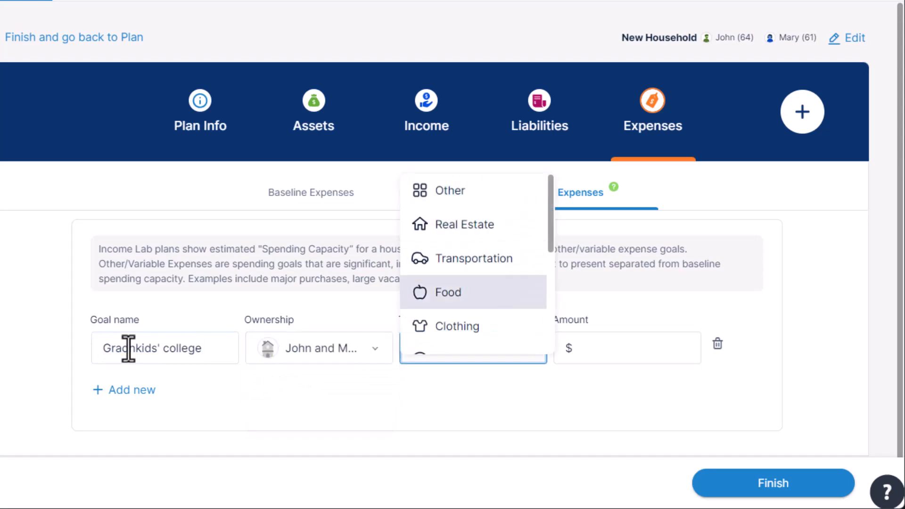
key(Down)
key(Down)
key(Down)
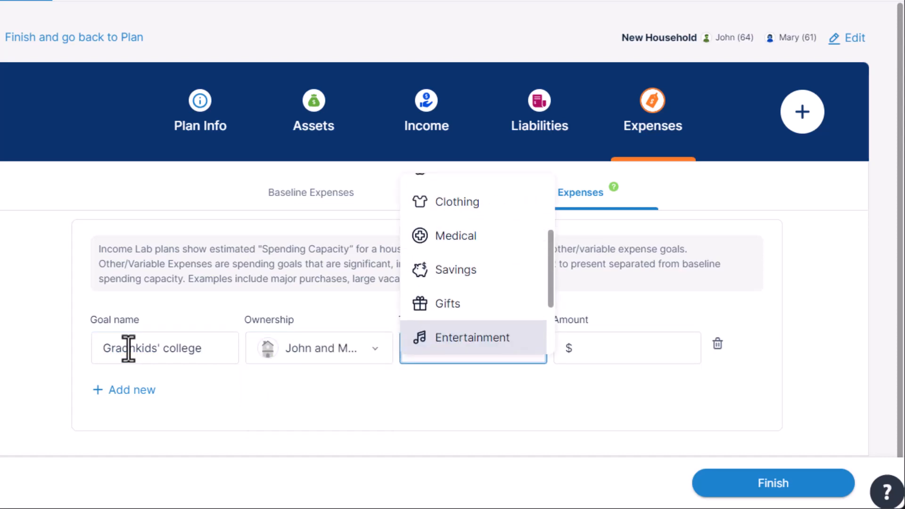
key(Tab)
text(1000)
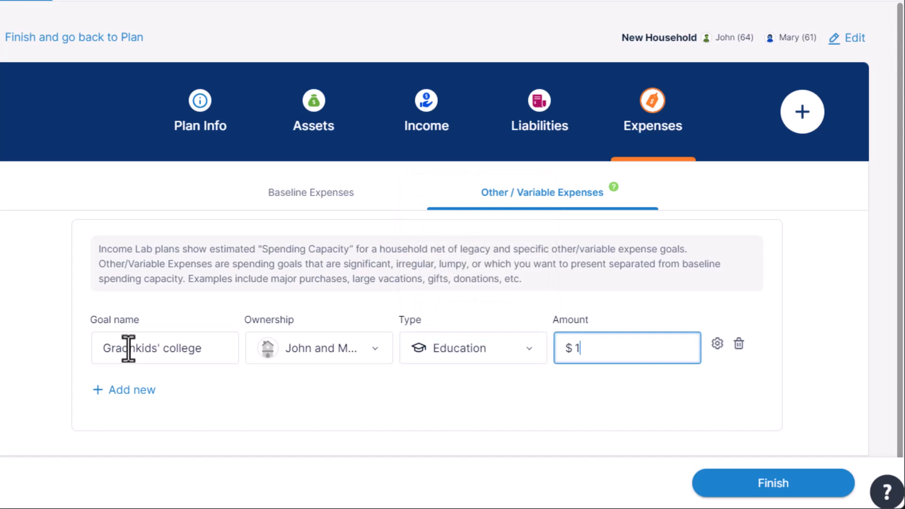
Step: Open the college expense's details and set its start date to 01/2030
click(716, 343)
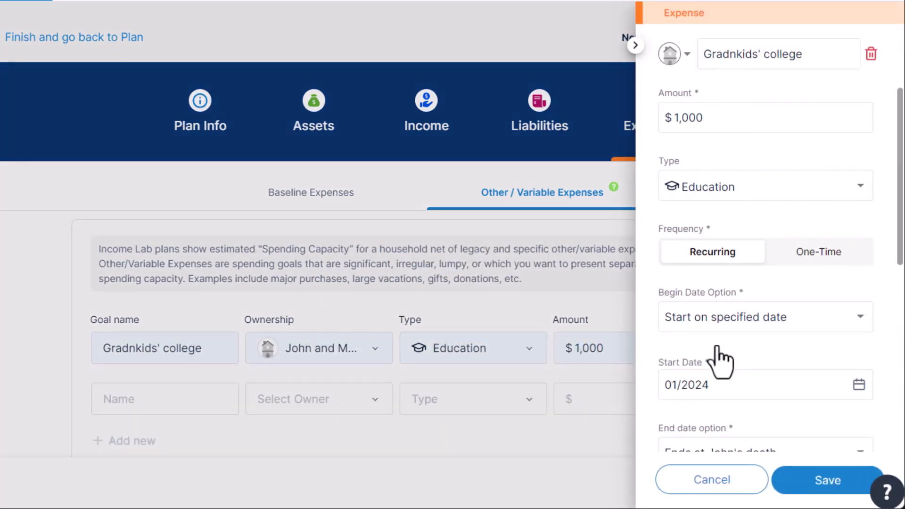
scroll(718, 358, down, 3)
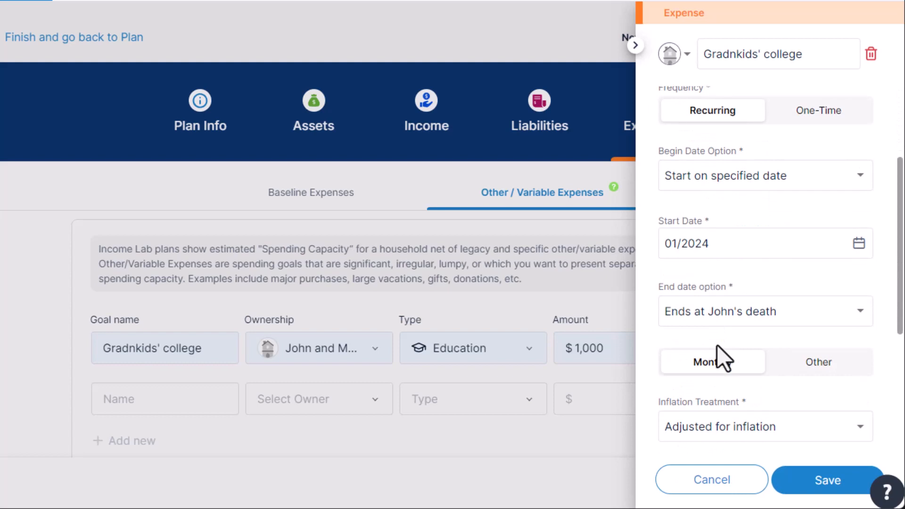
click(860, 244)
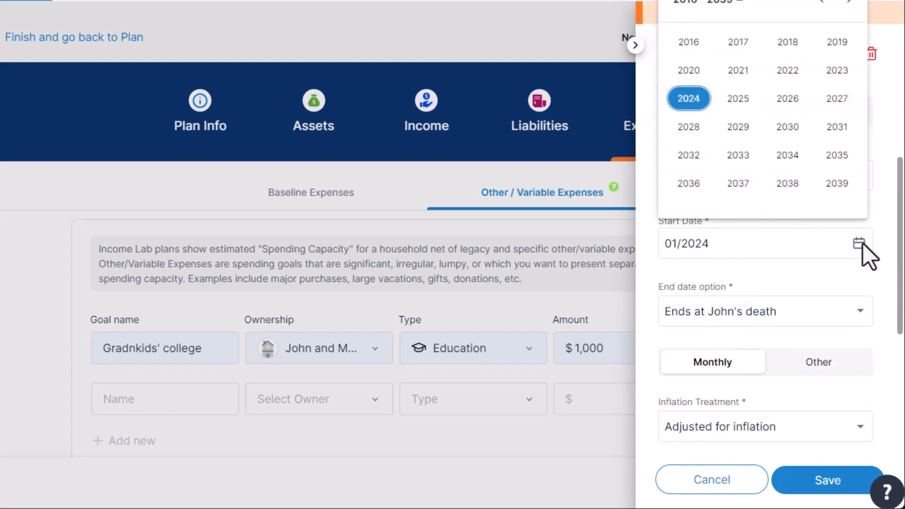
click(786, 128)
click(684, 70)
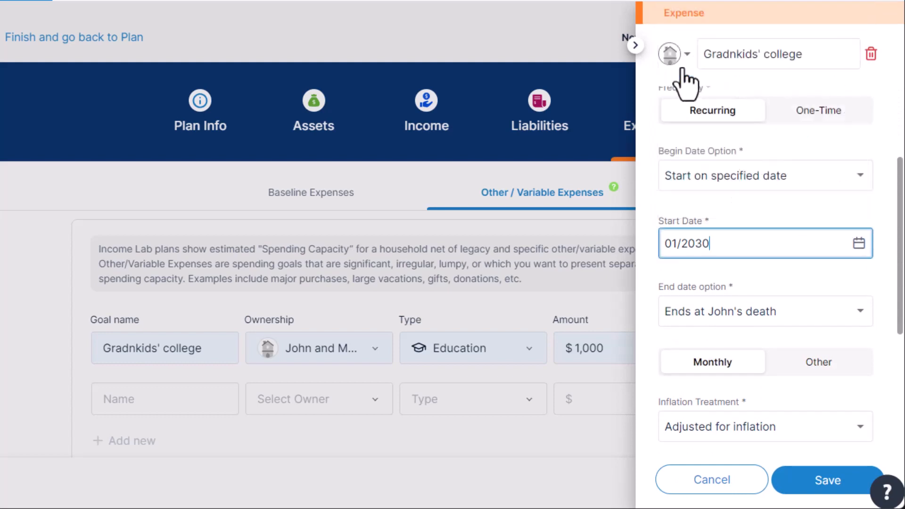
Step: Make the college expense stop on a specified date and choose an end date in 2033
click(749, 313)
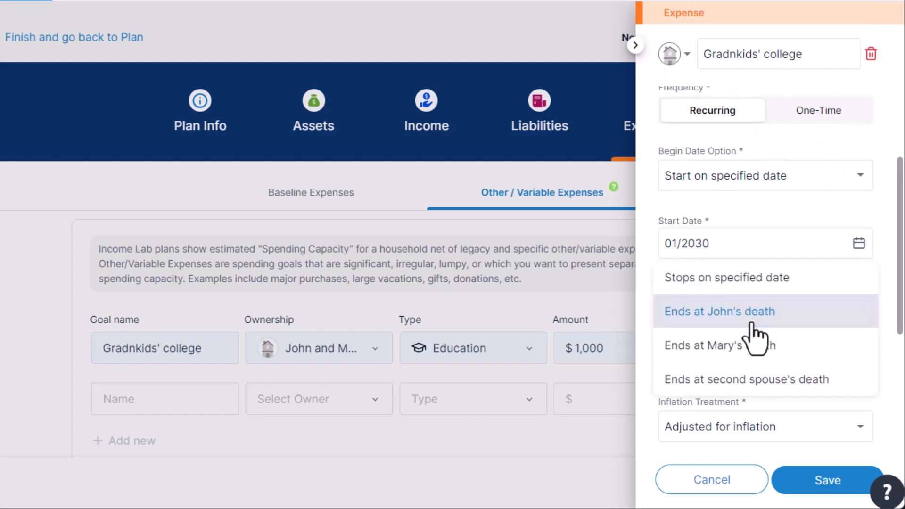
click(743, 278)
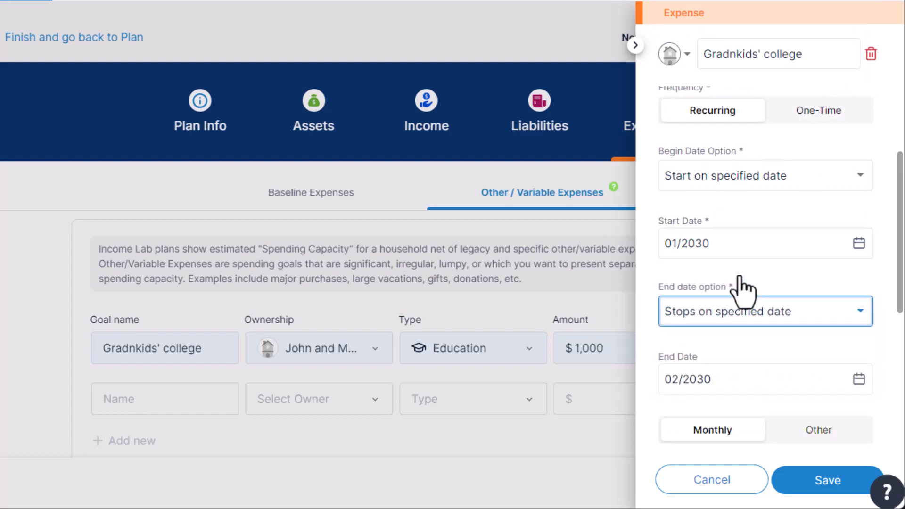
click(856, 381)
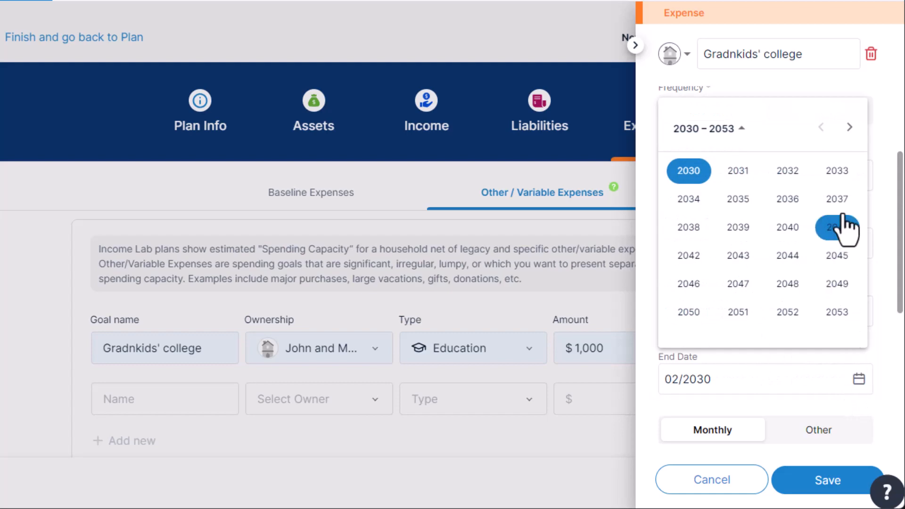
click(838, 172)
click(836, 255)
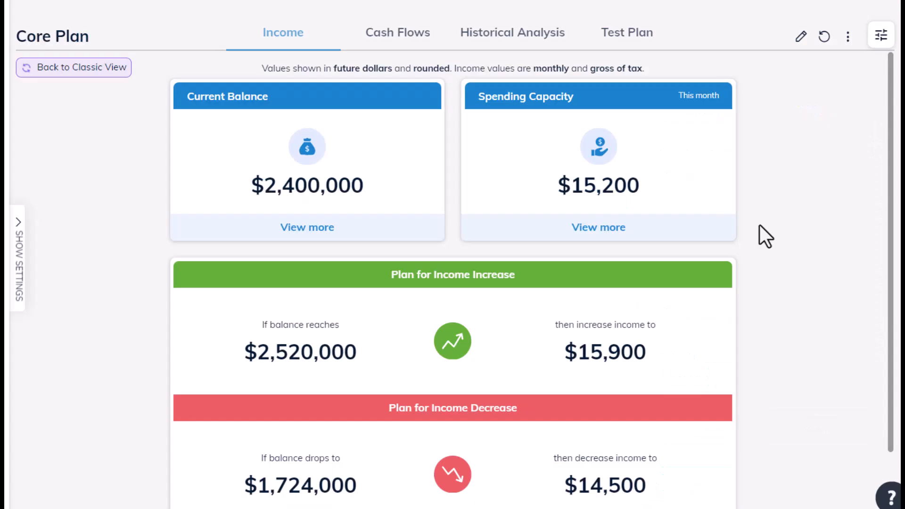
Step: Examine the Core Plan's spending capacity breakdown, including its income sources and expenses
click(666, 213)
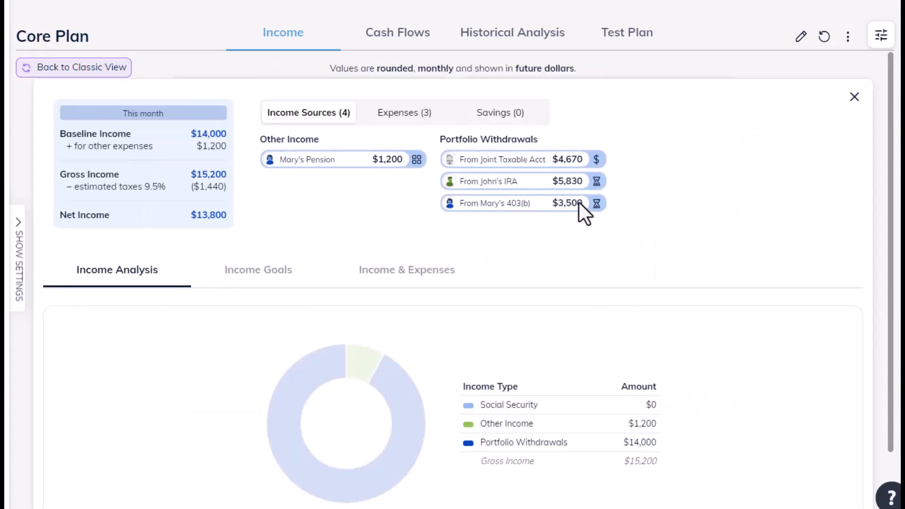
click(396, 119)
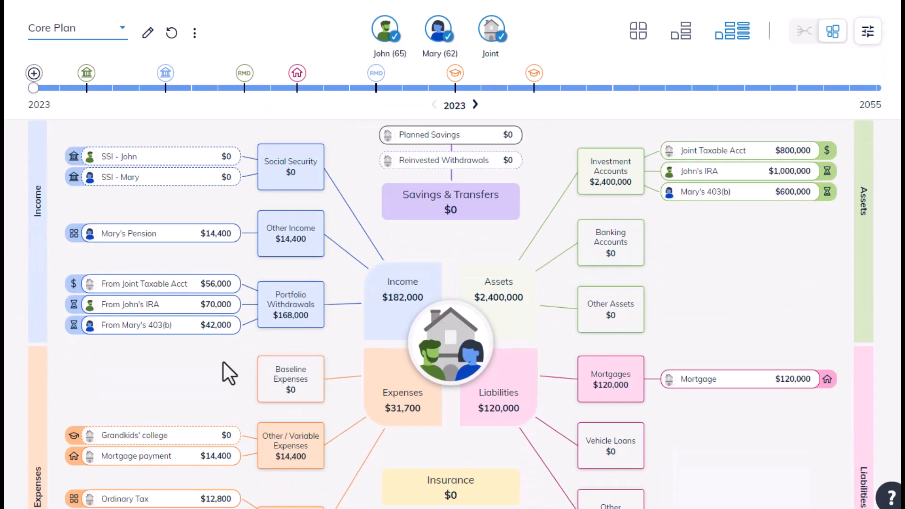
Step: Inspect the details of the mortgage payment and Grandkids' college expenses on the Core Plan's financial map
scroll(224, 362, down, 3)
click(206, 349)
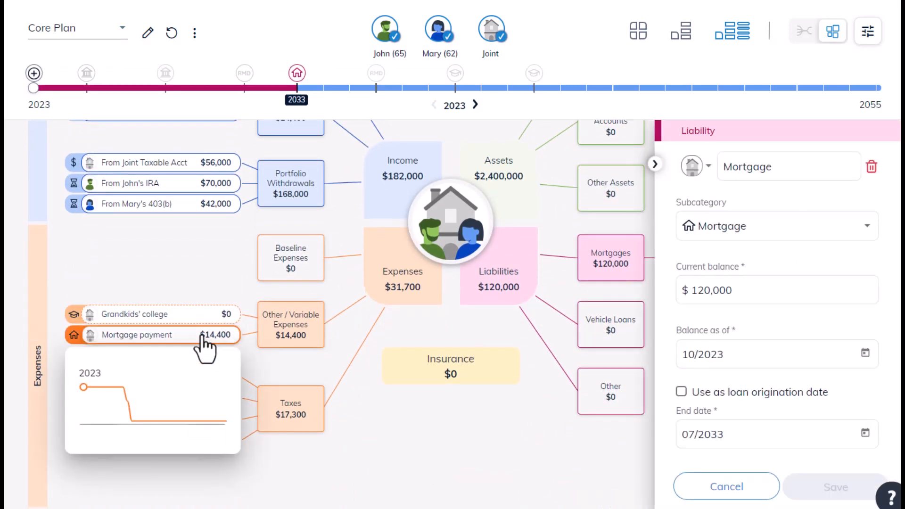
click(203, 321)
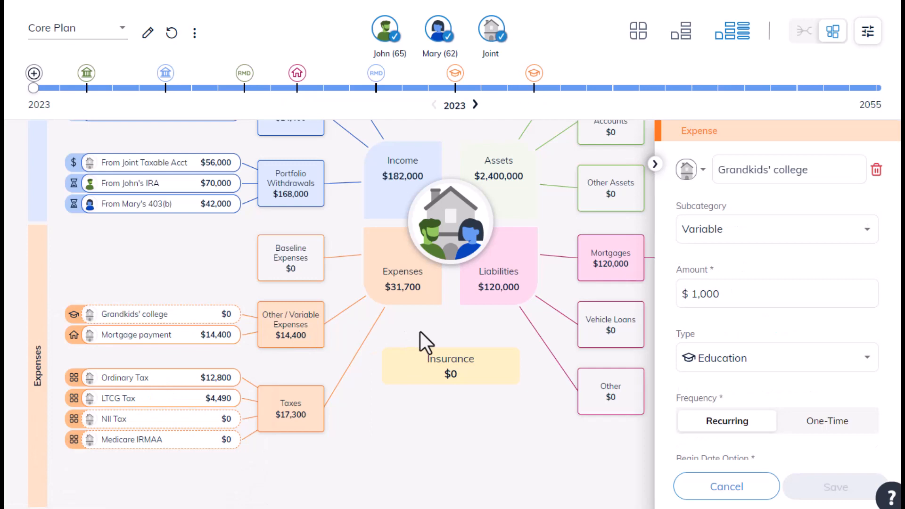
Step: Start a new expense item in the Core Plan with the Baseline subcategory and name it "Living Expenses"
scroll(420, 331, up, 6)
click(410, 150)
click(731, 313)
click(729, 282)
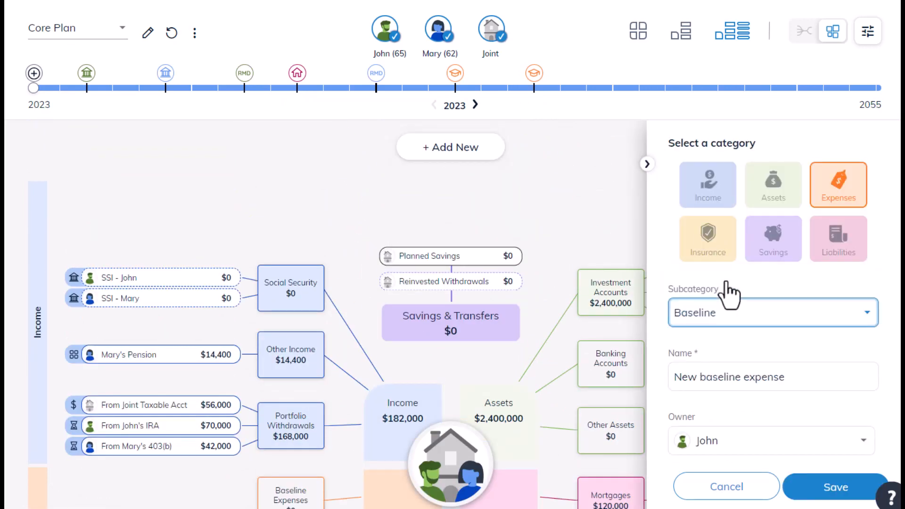
drag(786, 377, 660, 384)
text(Living Expenses)
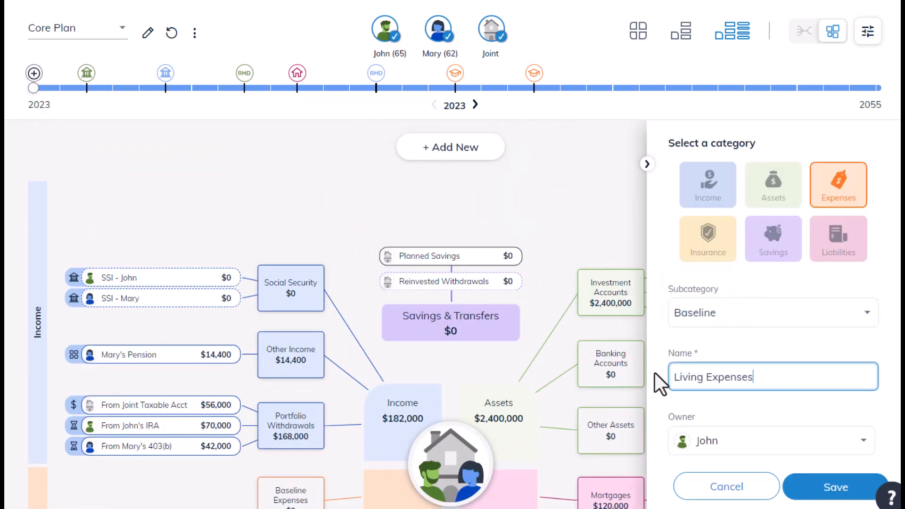
Step: Assign the Living Expenses item to both spouses, with an amount of $8,000 and 80% essential
scroll(683, 368, down, 3)
click(721, 319)
click(725, 384)
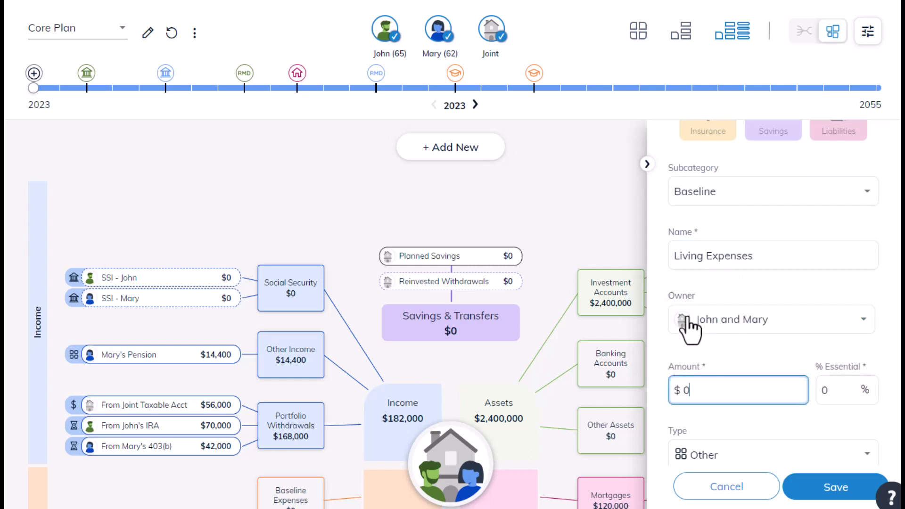
click(683, 387)
text(8,000)
key(Tab)
text(80)
scroll(787, 346, down, 7)
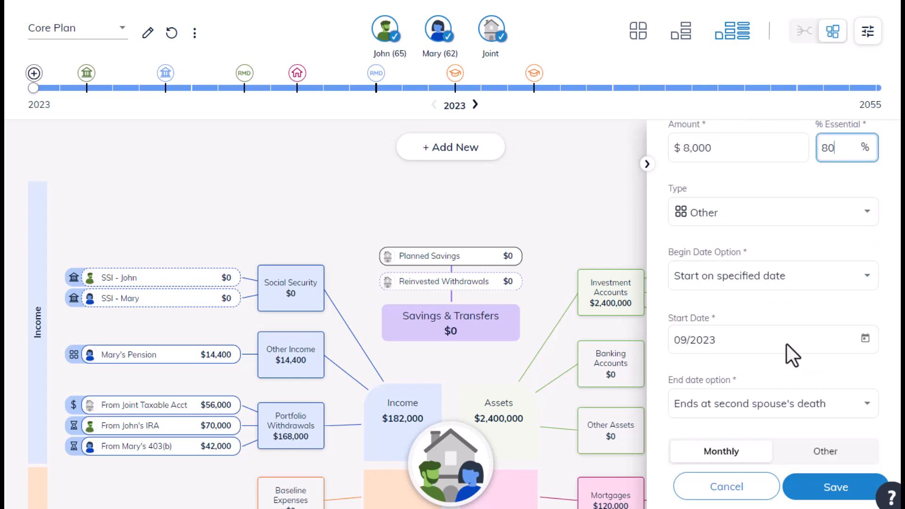
Step: Save the Living Expenses item and review the expenses section of the Core Plan's financial map
click(804, 487)
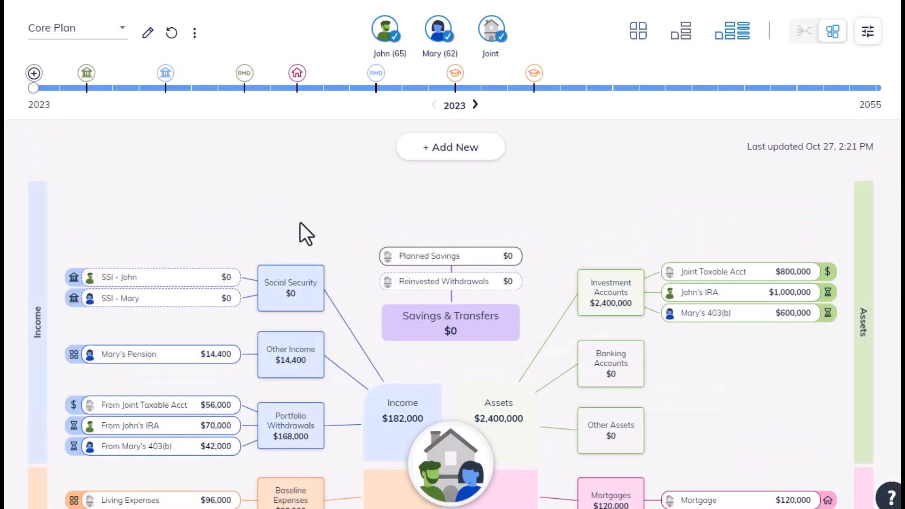
scroll(302, 230, down, 6)
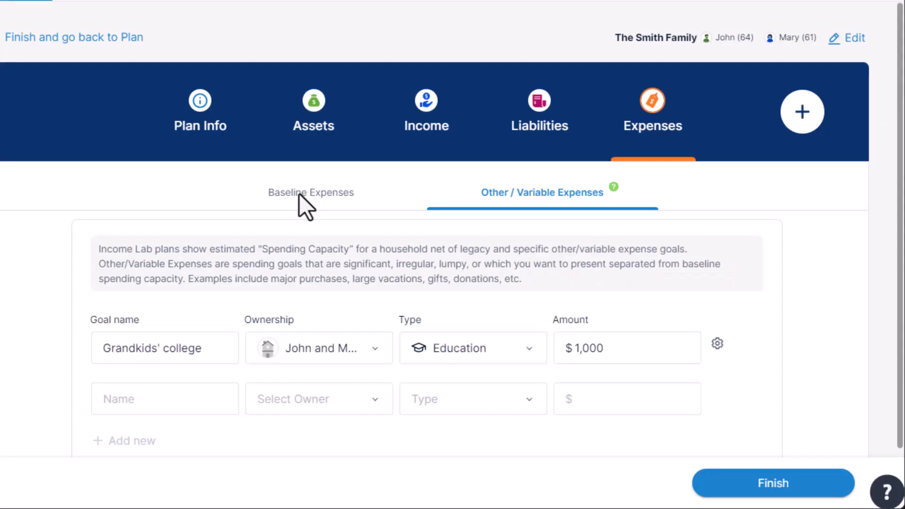
Step: Enter the baseline expenses as totals, with $10,000 monthly and $8,000 of it essential
click(299, 194)
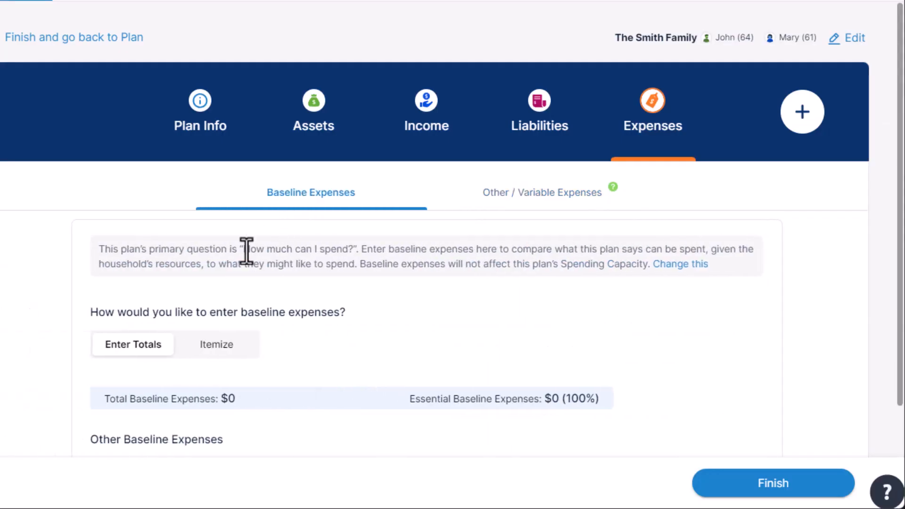
scroll(219, 361, down, 3)
click(187, 363)
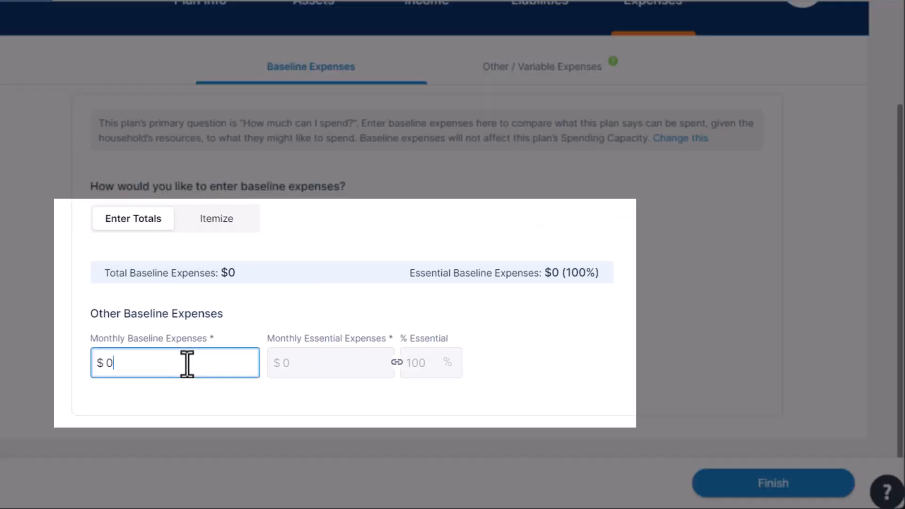
text(10000)
click(281, 364)
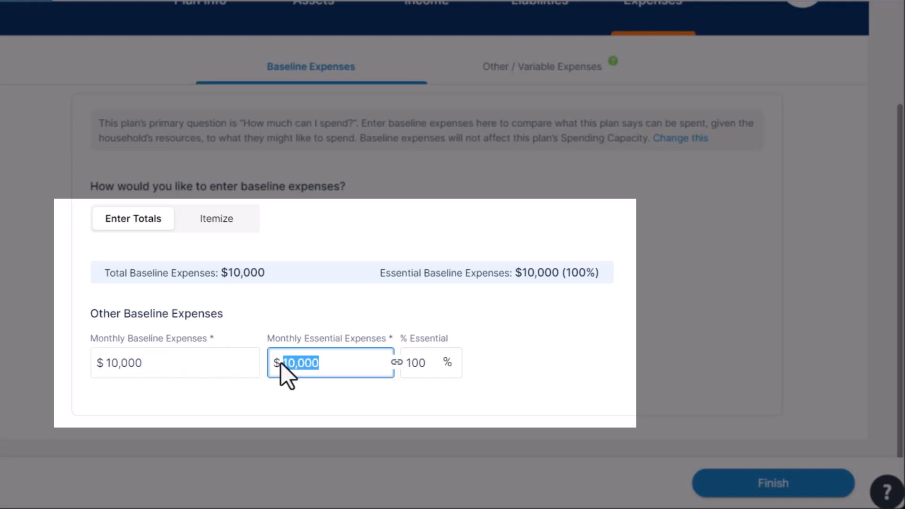
text(8000)
click(293, 316)
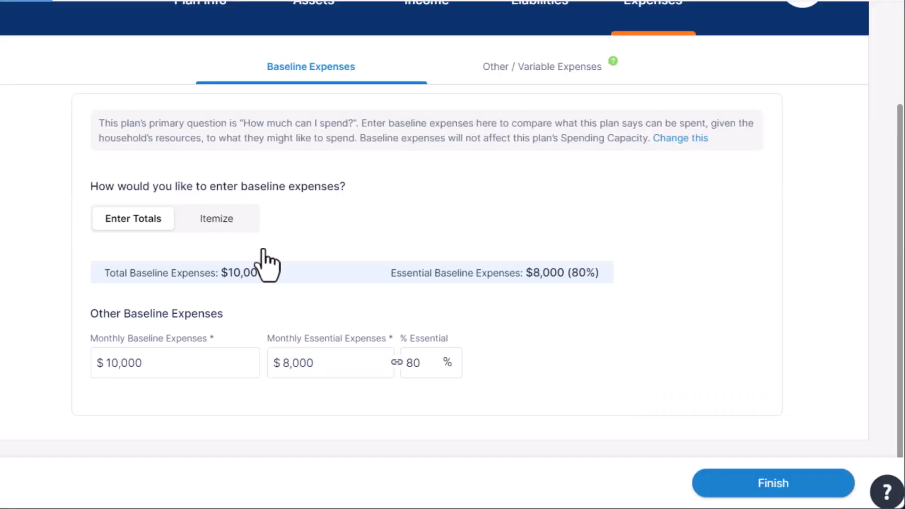
Step: Switch the baseline expenses to itemized entry and add a "Groceries" expense owned by both spouses
click(216, 218)
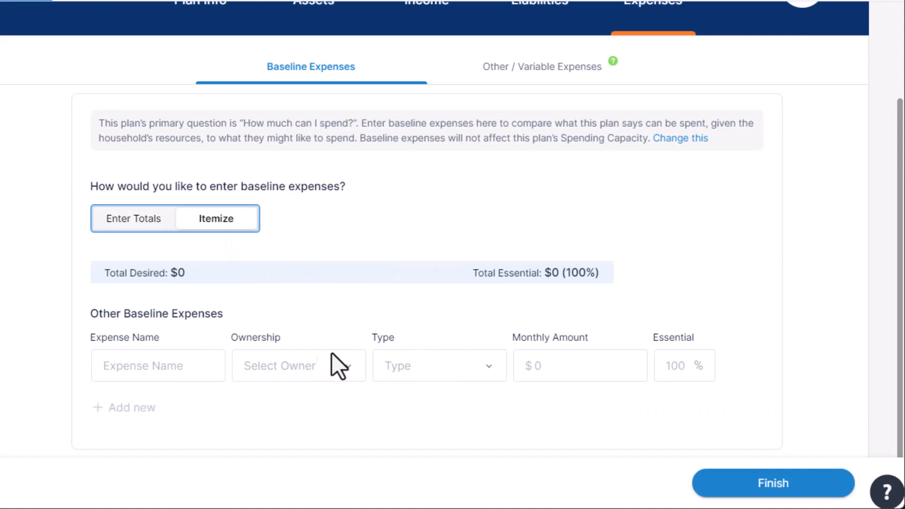
click(187, 365)
text(Groc)
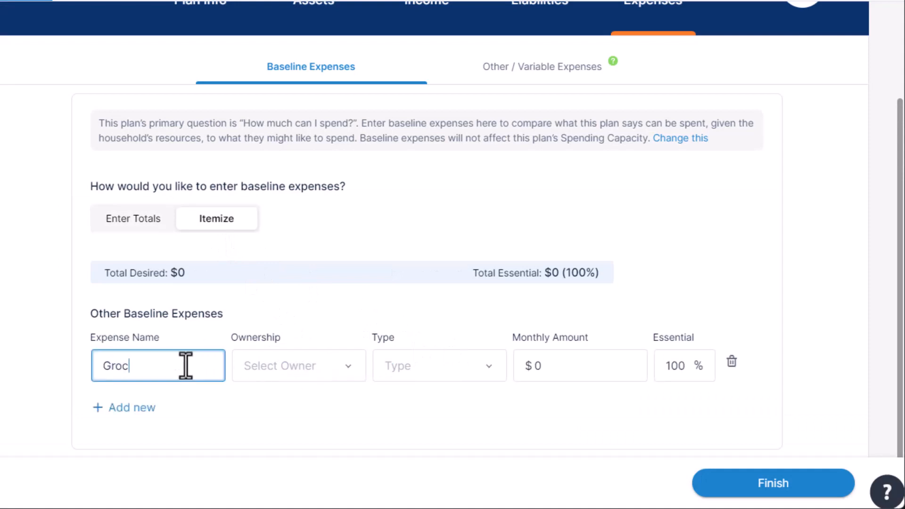
text(eries)
key(Tab)
key(Down)
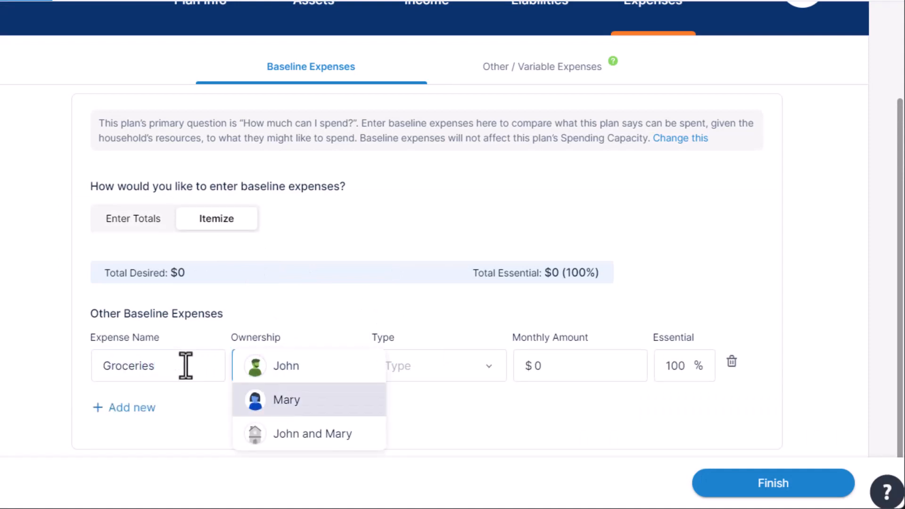
key(Down)
key(Tab)
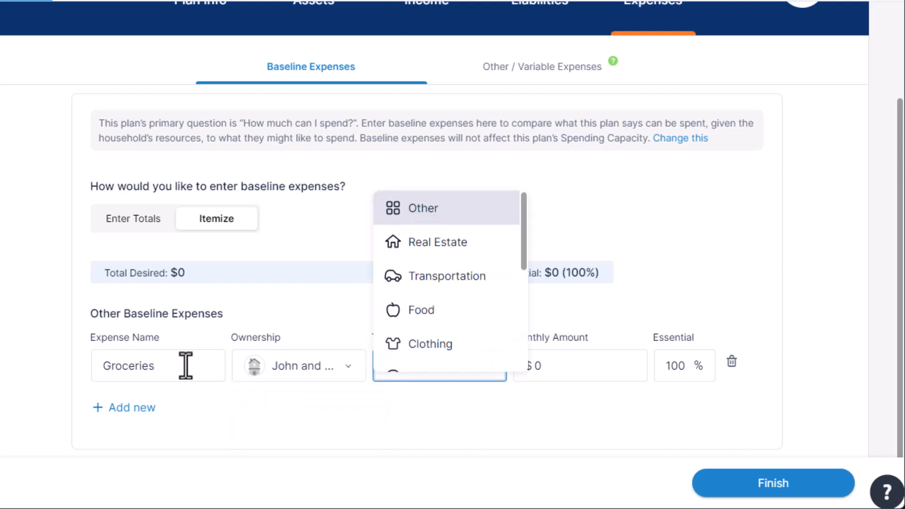
Step: Set the Groceries expense type to Food with a monthly amount of $800
key(Down)
key(Down)
key(Down)
key(Tab)
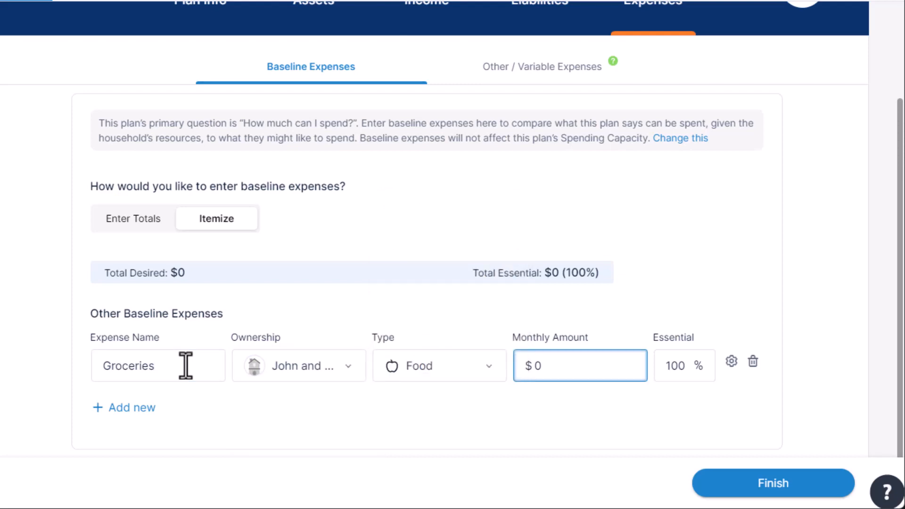
text(800)
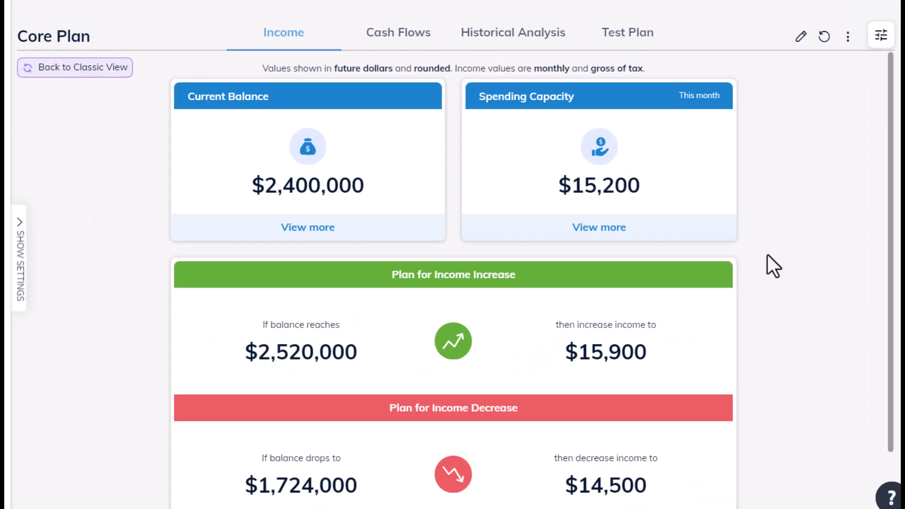
Step: Examine the Core Plan's cash flows through the income sourcing chart and its table
click(411, 48)
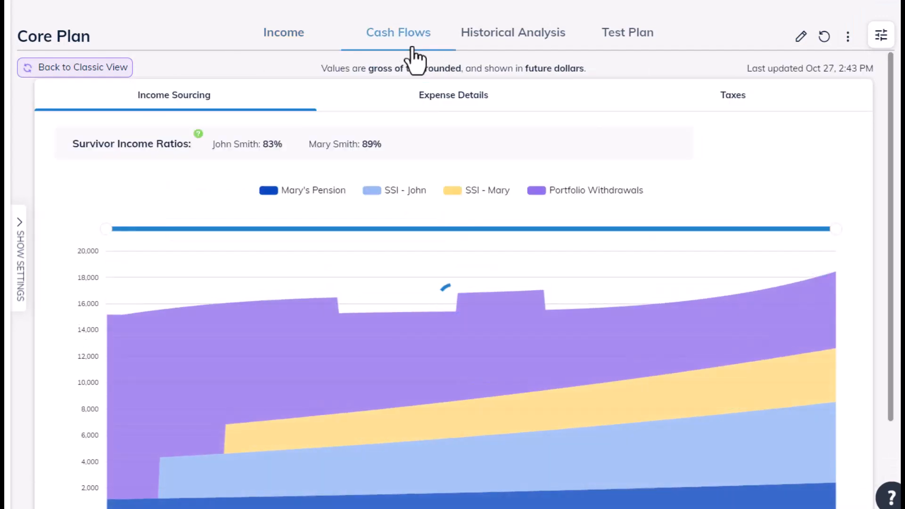
scroll(438, 132, down, 3)
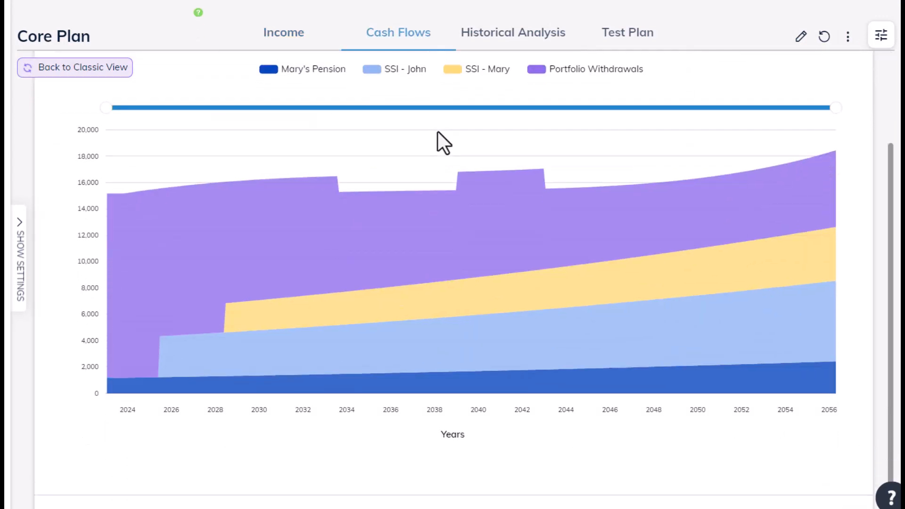
scroll(437, 264, down, 1)
click(431, 492)
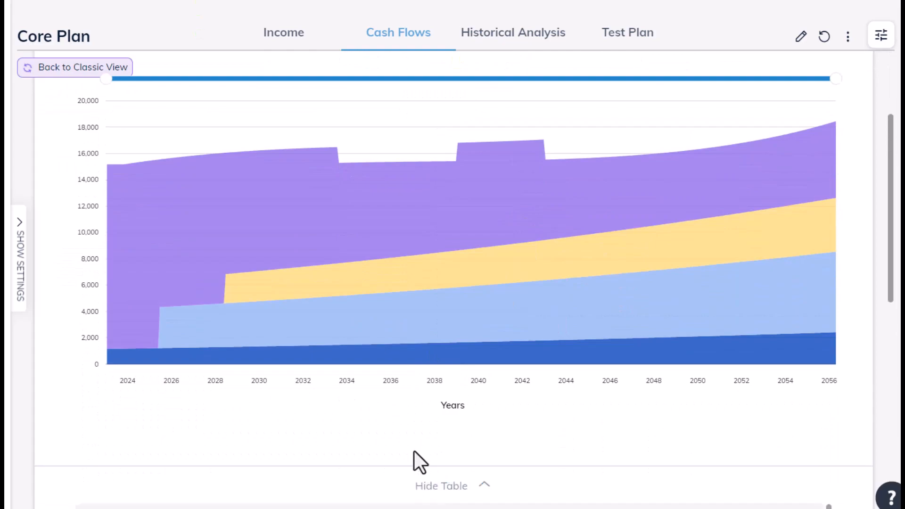
scroll(414, 455, down, 7)
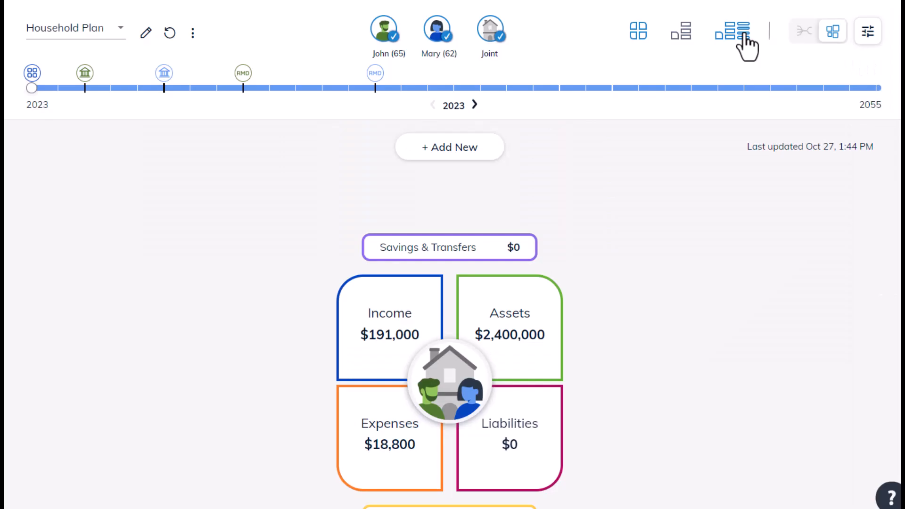
Step: Examine the Household Plan's detailed financial map for 2031, including income, expenses and taxes
click(734, 33)
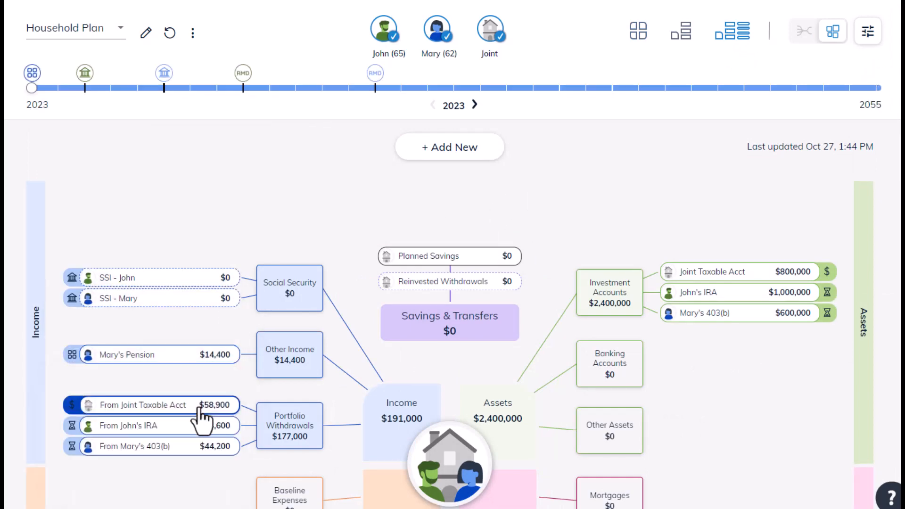
click(243, 88)
scroll(285, 198, down, 1)
scroll(285, 198, down, 3)
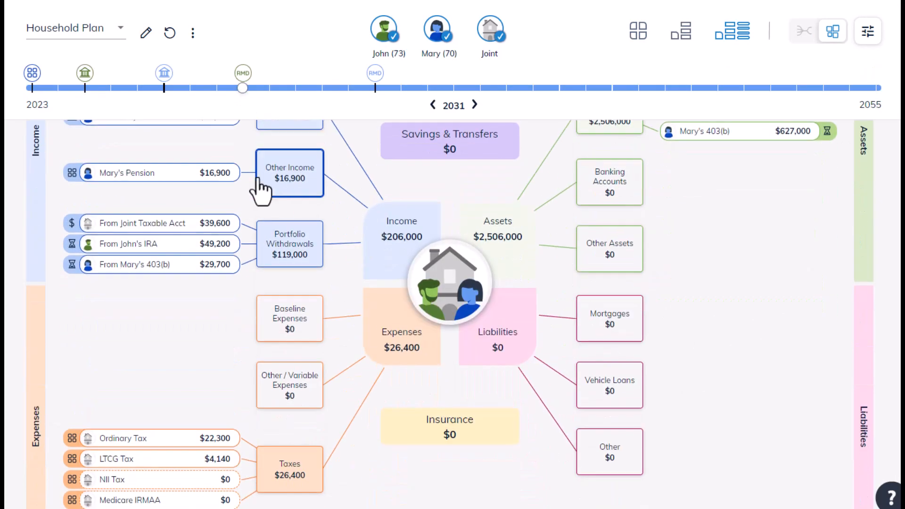